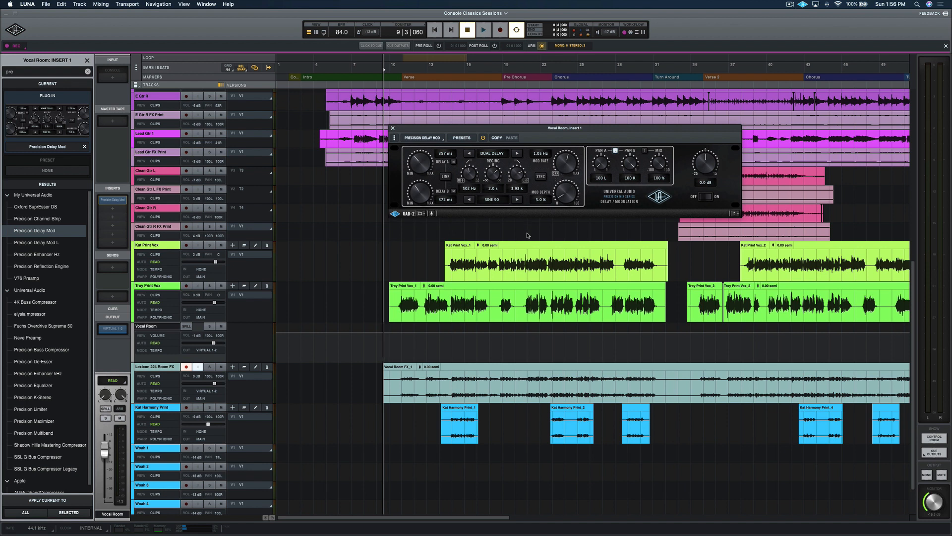
Step: Close the delay plug-in, create a new audio track named Precision Delay Bus, and colour it light blue
{"action": "left_click", "coordinate": [393, 128]}
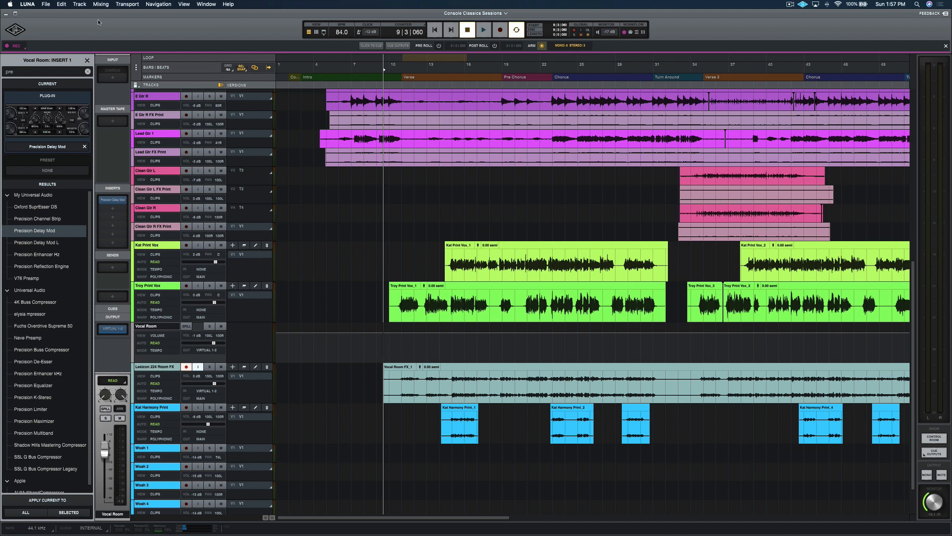
{"action": "left_click", "coordinate": [87, 61]}
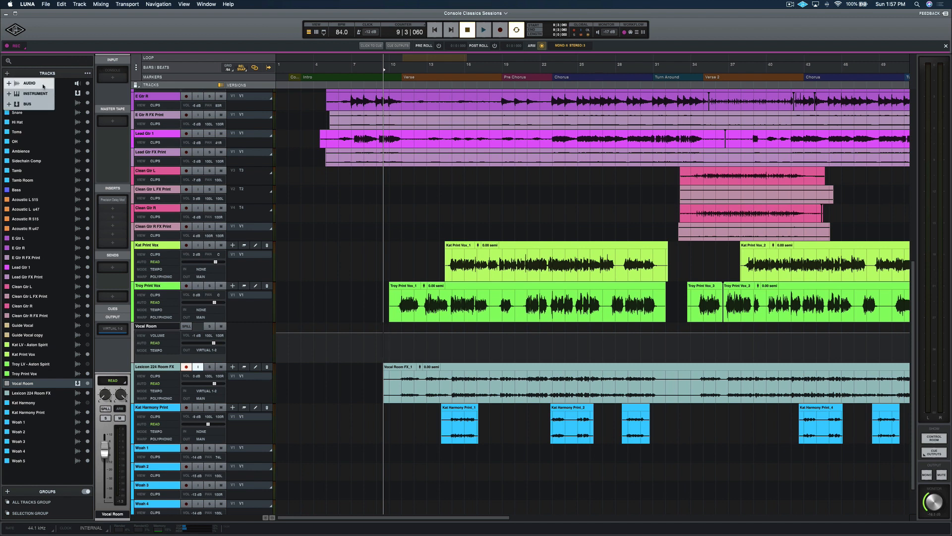
{"action": "left_click", "coordinate": [8, 74]}
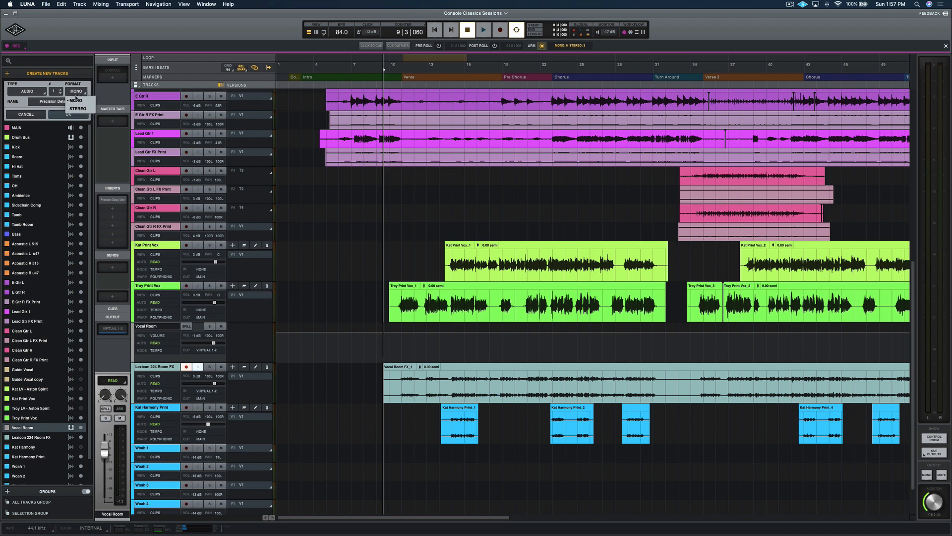
{"action": "left_click", "coordinate": [68, 114]}
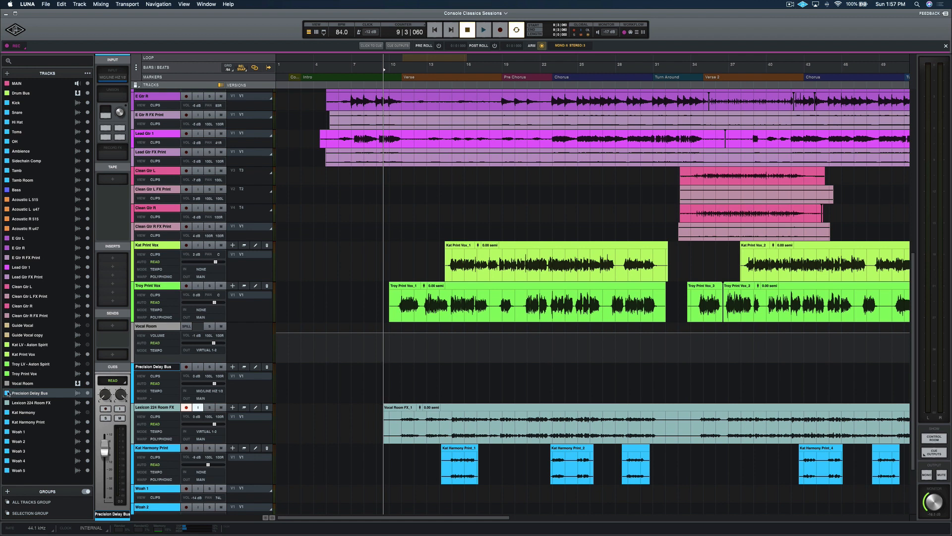
{"action": "left_click", "coordinate": [7, 393]}
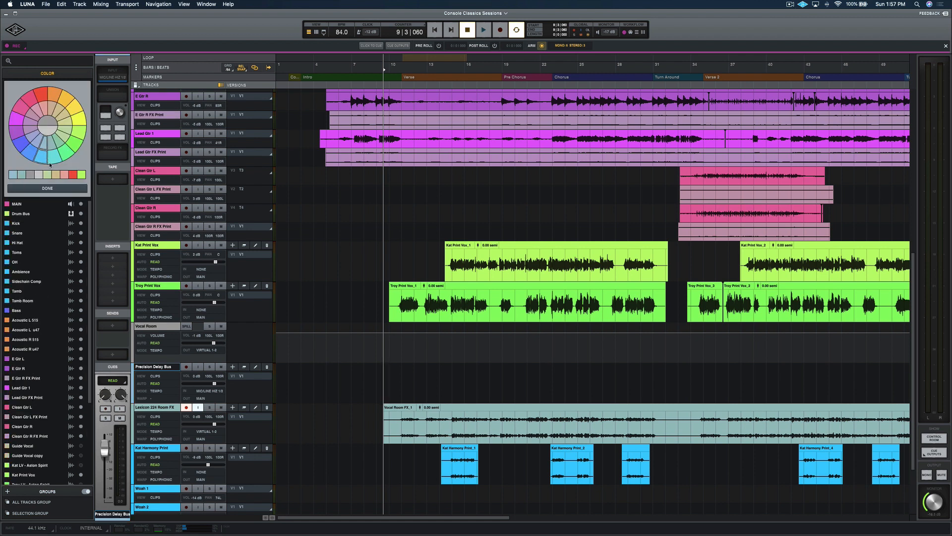
{"action": "left_click", "coordinate": [62, 188]}
Step: Disarm the Lexicon 224 Room FX track and clear its input to None
{"action": "left_click", "coordinate": [186, 407]}
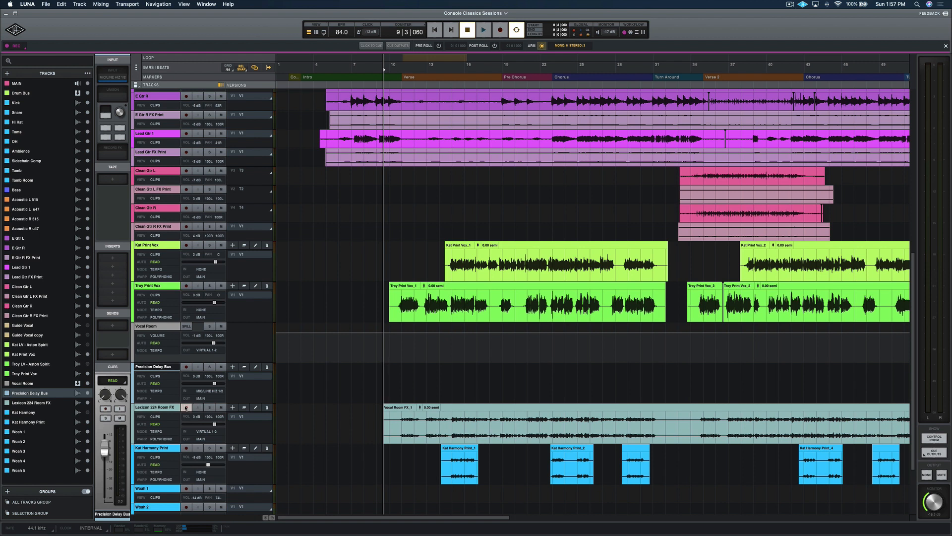
{"action": "left_click", "coordinate": [170, 408]}
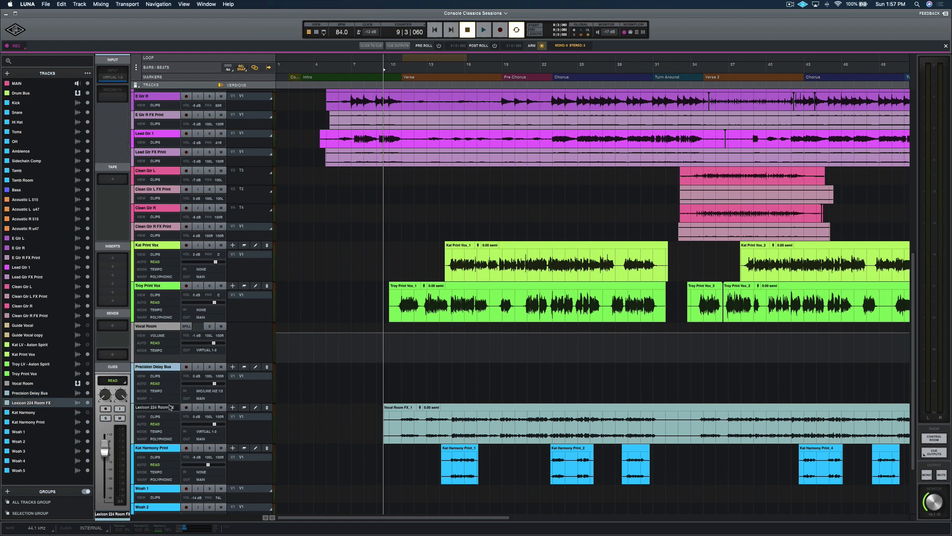
{"action": "left_click", "coordinate": [123, 78]}
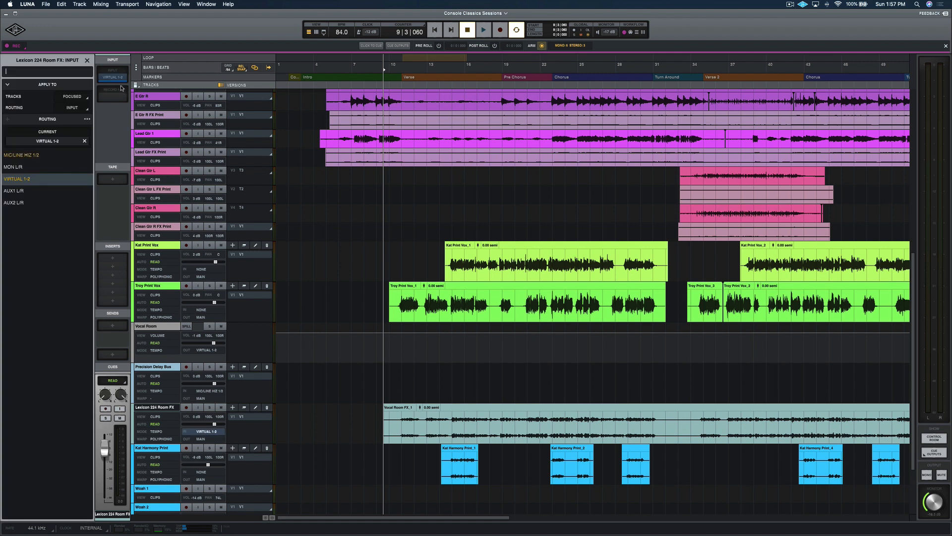
{"action": "left_click", "coordinate": [84, 141]}
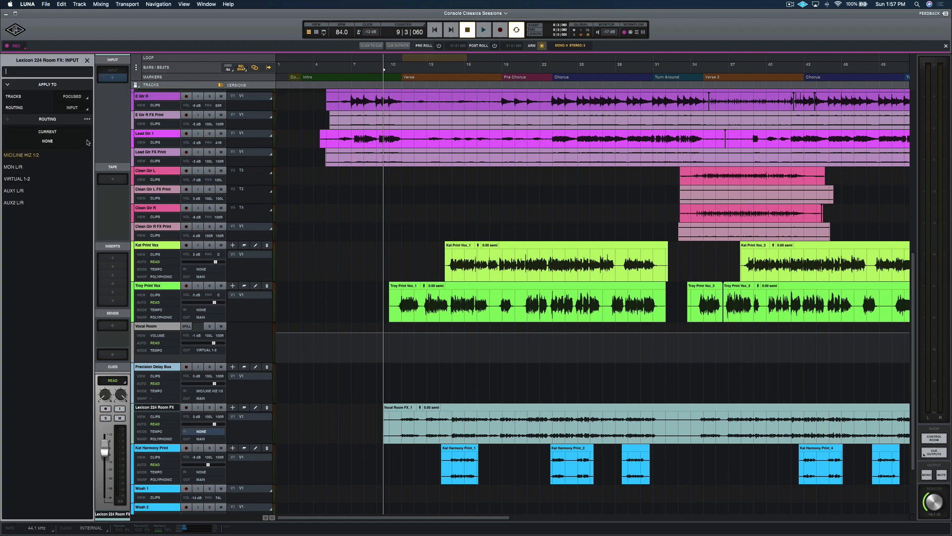
Step: Set the Precision Delay Bus track's input to Virtual 1-2
{"action": "left_click", "coordinate": [170, 383]}
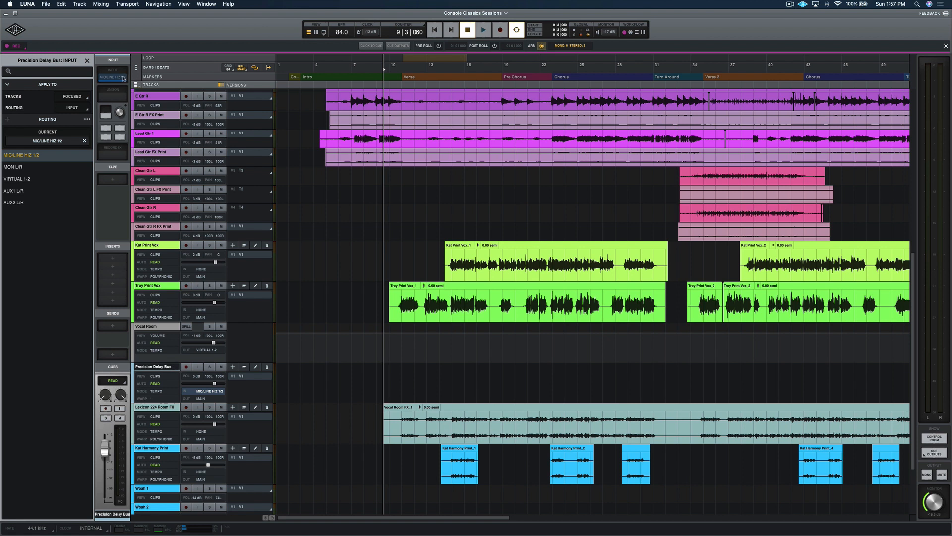
{"action": "left_click", "coordinate": [123, 79]}
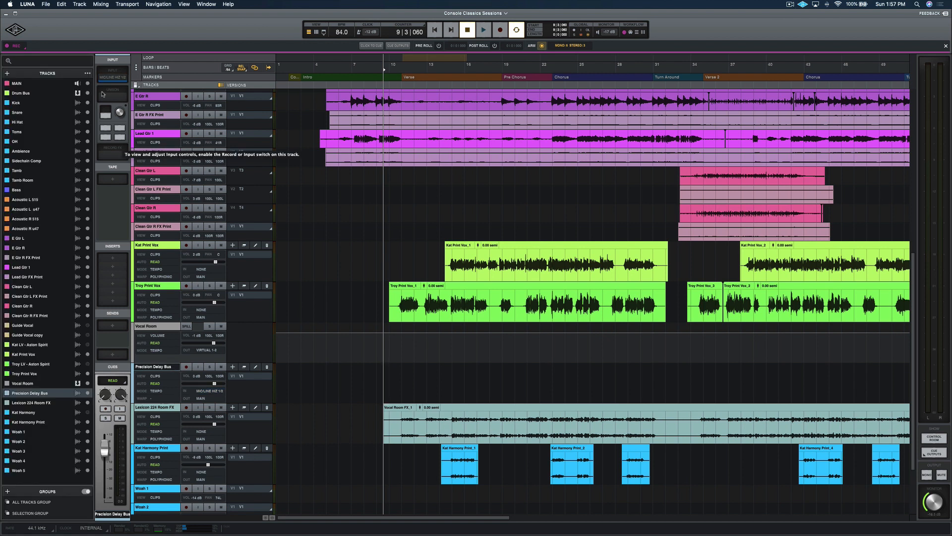
{"action": "left_click", "coordinate": [118, 78]}
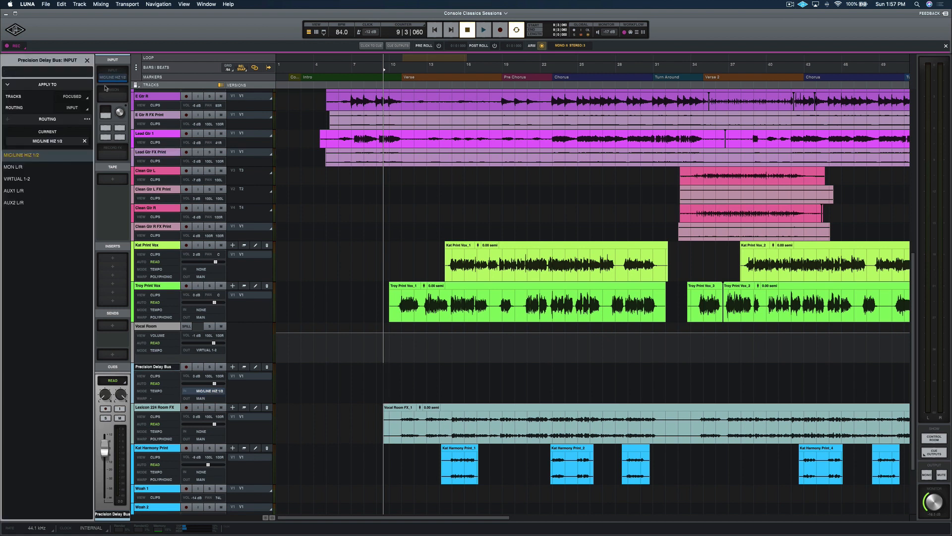
{"action": "left_click", "coordinate": [22, 182]}
{"action": "left_click", "coordinate": [87, 60]}
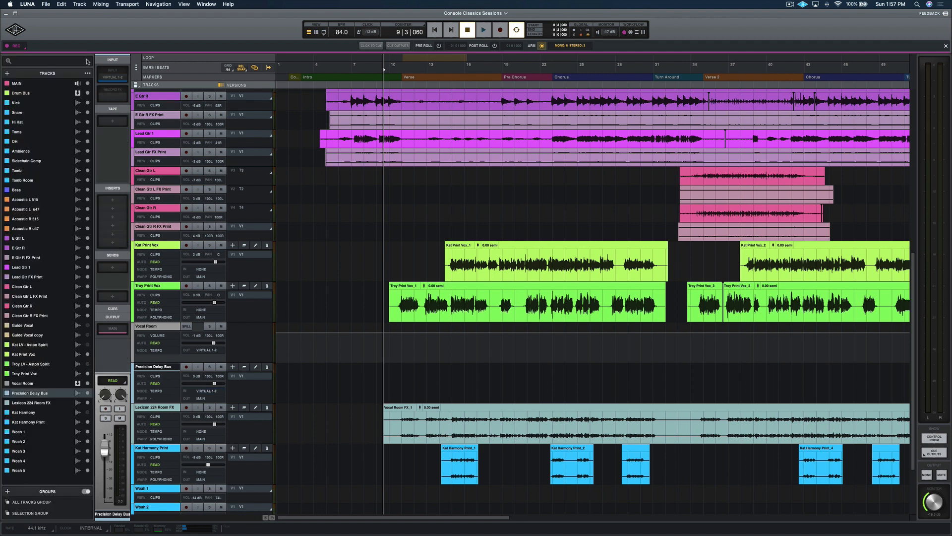
Step: Toggle the record and input monitoring switches on the Precision Delay Bus and Lexicon 224 Room FX tracks
{"action": "left_click", "coordinate": [198, 367]}
{"action": "left_click", "coordinate": [186, 366]}
{"action": "left_click", "coordinate": [198, 367]}
{"action": "left_click", "coordinate": [187, 367]}
{"action": "key", "text": "super+Tab"}
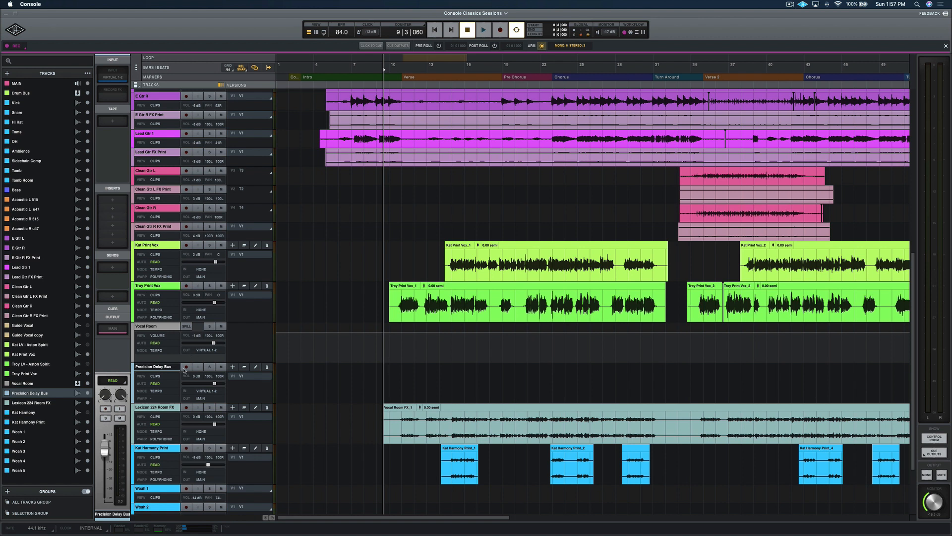
{"action": "left_click", "coordinate": [221, 408]}
{"action": "left_click", "coordinate": [221, 408]}
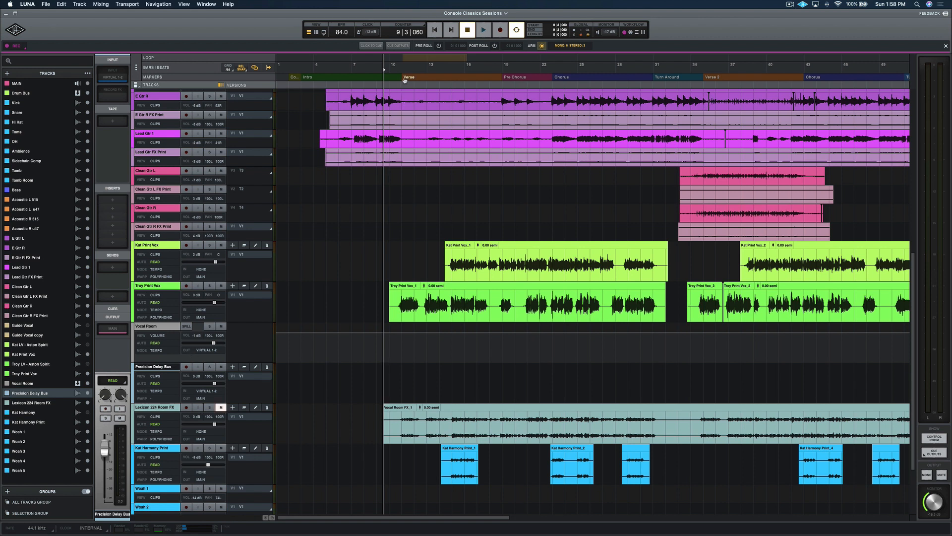
Step: Move the playhead to bar 11, open the mixer view, and play back the verse
{"action": "left_click", "coordinate": [414, 60]}
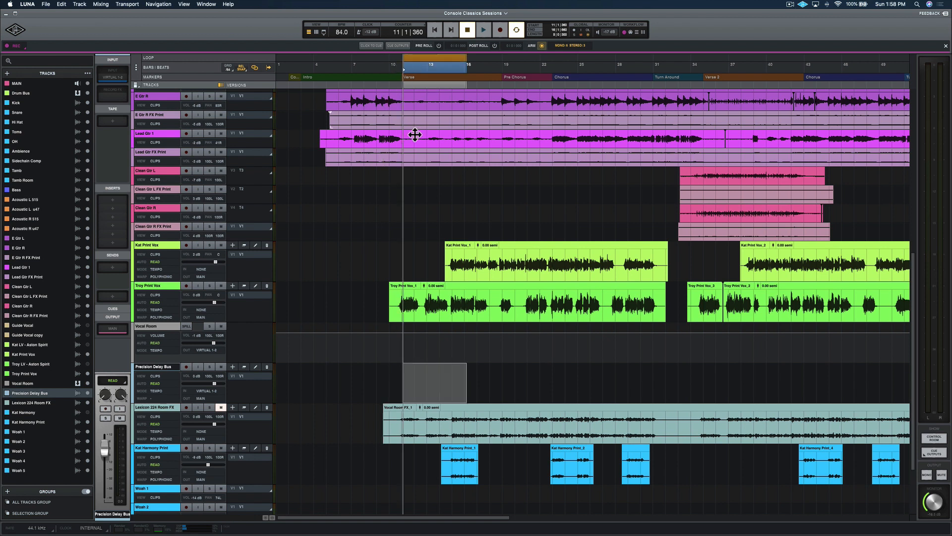
{"action": "key", "text": "space"}
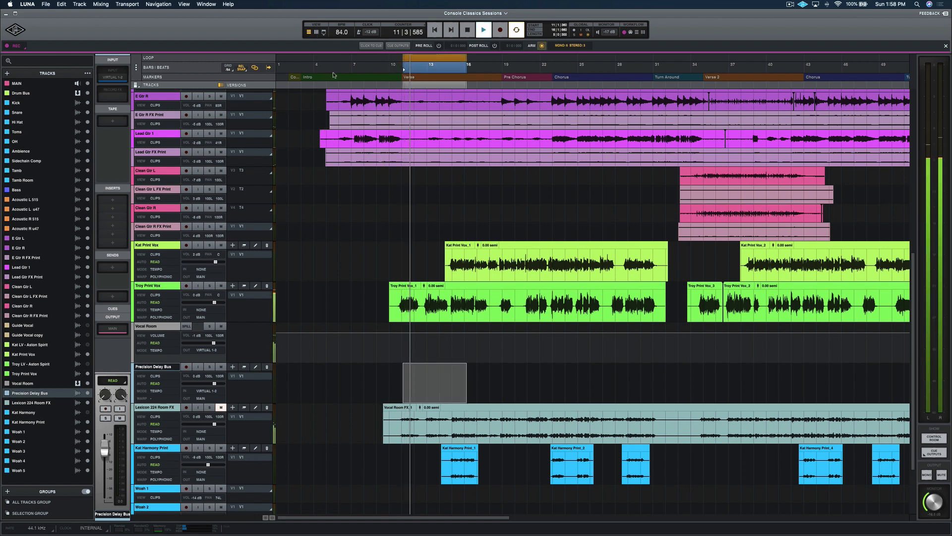
{"action": "key", "text": "super+equal"}
{"action": "key", "text": "space"}
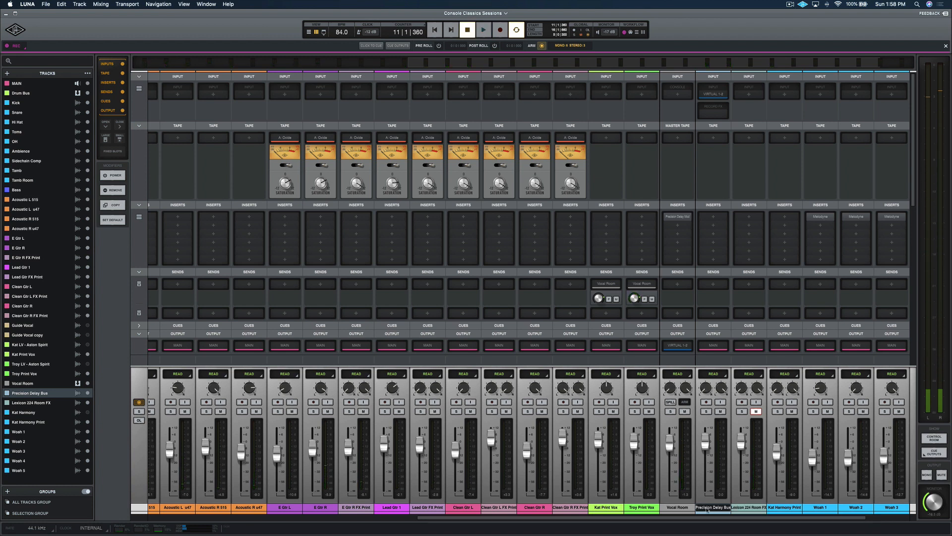
{"action": "key", "text": "space"}
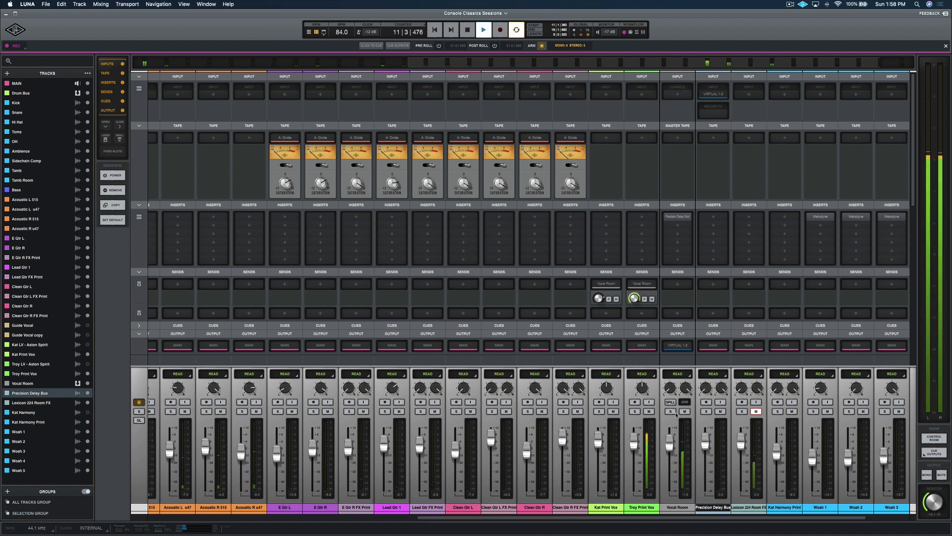
{"action": "key", "text": "space"}
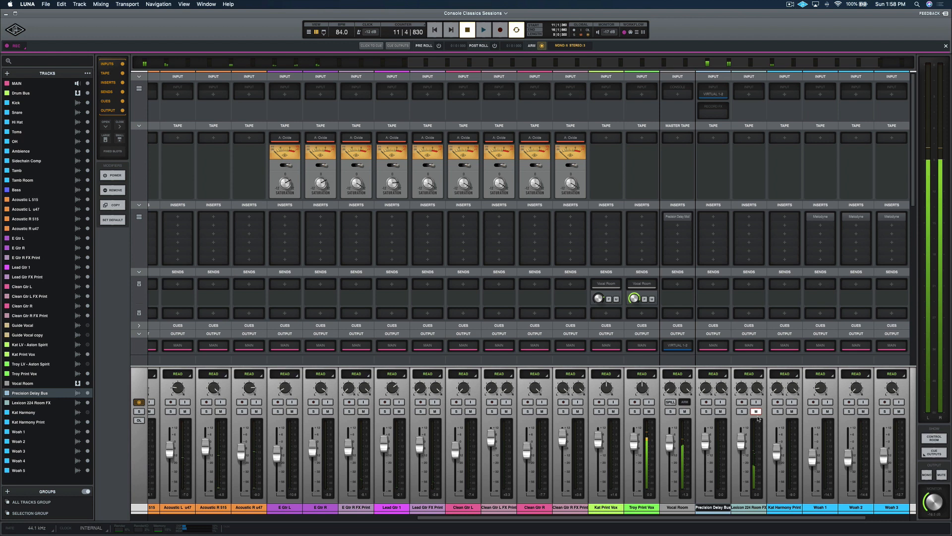
Step: Solo the Vocal Room track and play back the section
{"action": "left_click", "coordinate": [670, 411]}
{"action": "key", "text": "space"}
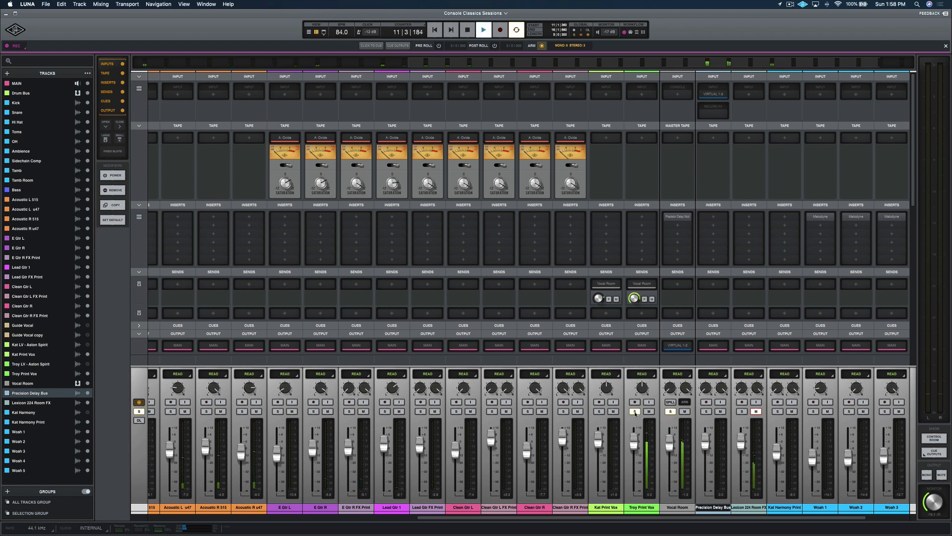
{"action": "key", "text": "space"}
Step: Route the Vocal Room track's output to MON L/R and play it back
{"action": "left_click", "coordinate": [686, 346]}
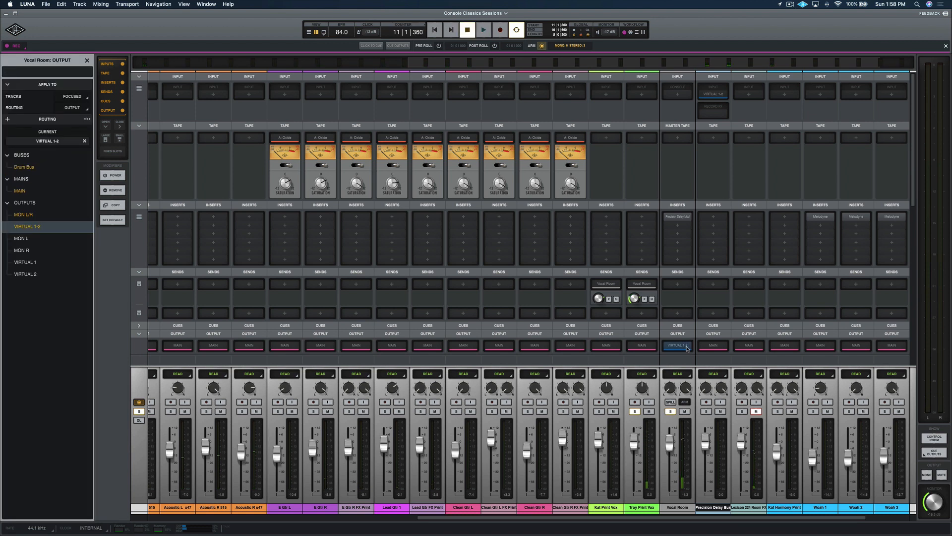
{"action": "left_click", "coordinate": [27, 216]}
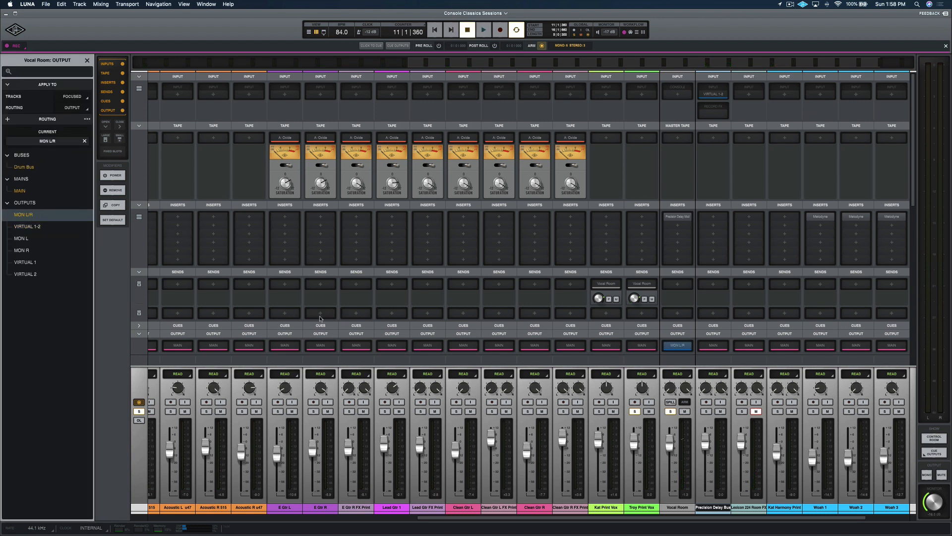
{"action": "key", "text": "space"}
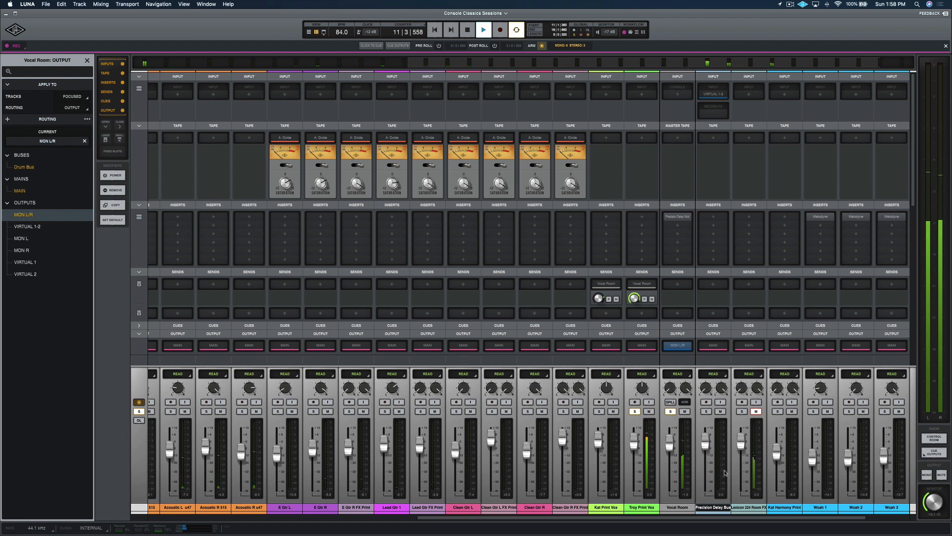
{"action": "key", "text": "space"}
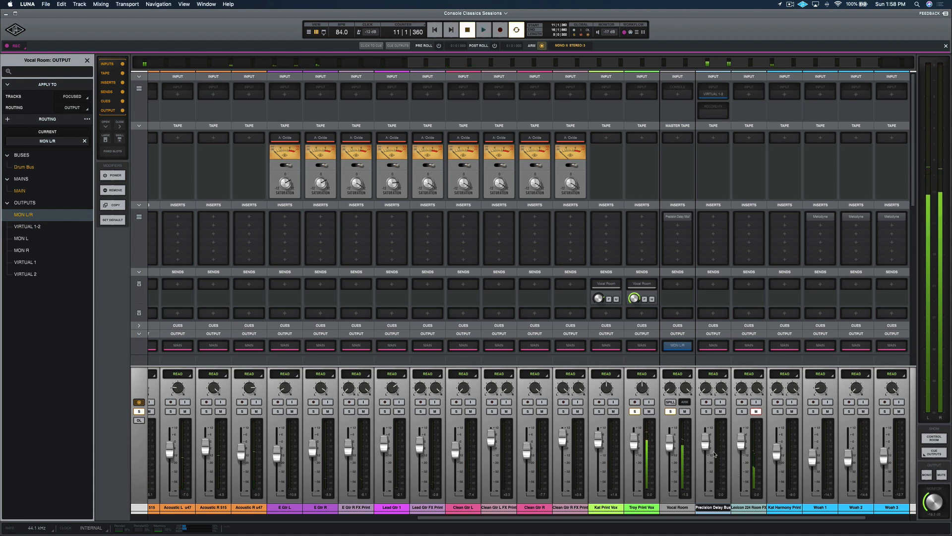
Step: Open the Vocal Room's Precision Delay Mod insert and set the time between the 502 Hz and 3.93 kHz filters to 150 ms
{"action": "left_click", "coordinate": [679, 347]}
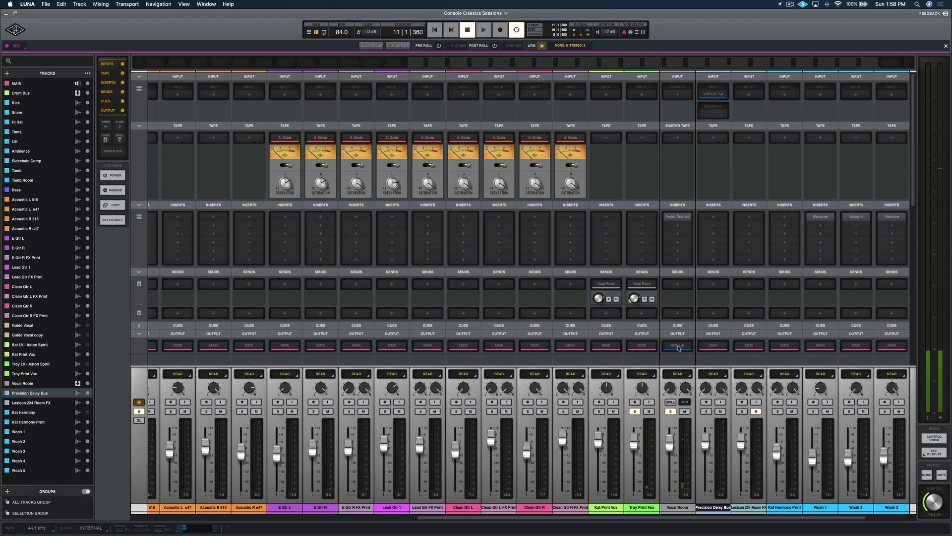
{"action": "left_click", "coordinate": [676, 216]}
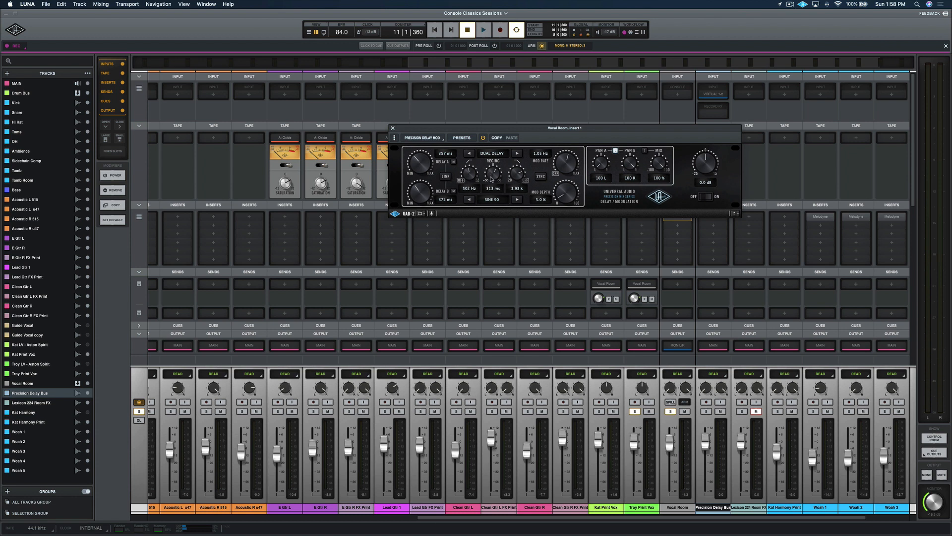
{"action": "left_click_drag", "start_coordinate": [491, 181], "coordinate": [491, 173]}
{"action": "key", "text": "space"}
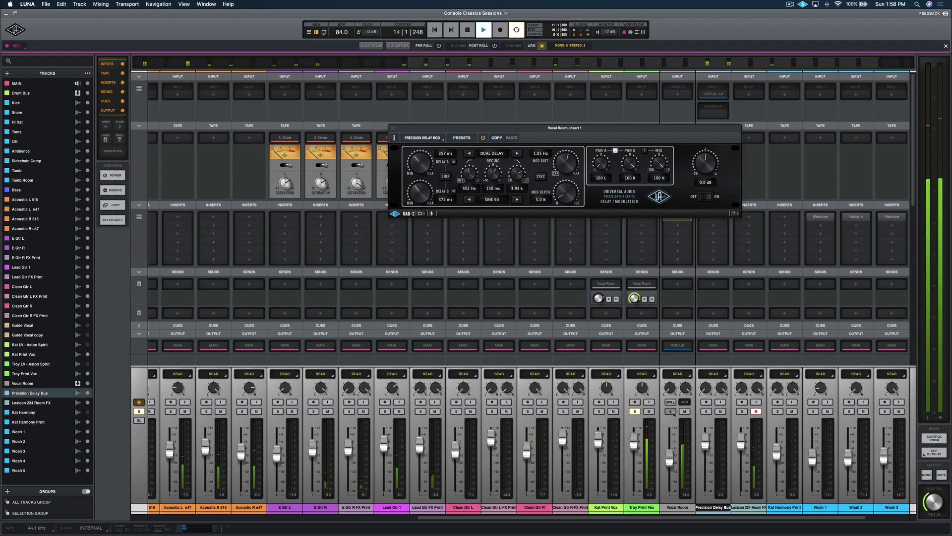
{"action": "key", "text": "space"}
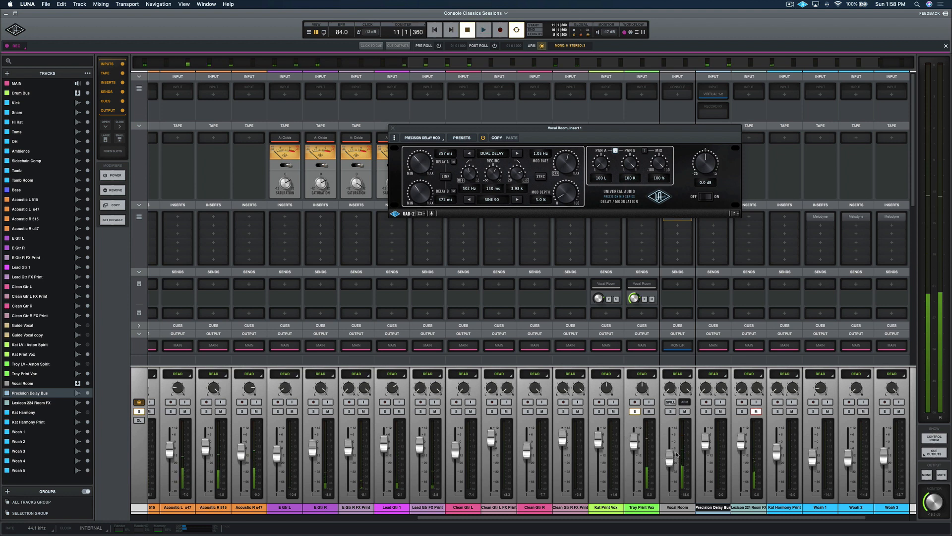
Step: Lower the Vocal Room fader slightly and play back the section
{"action": "left_click_drag", "start_coordinate": [667, 461], "coordinate": [669, 471]}
{"action": "key", "text": "space"}
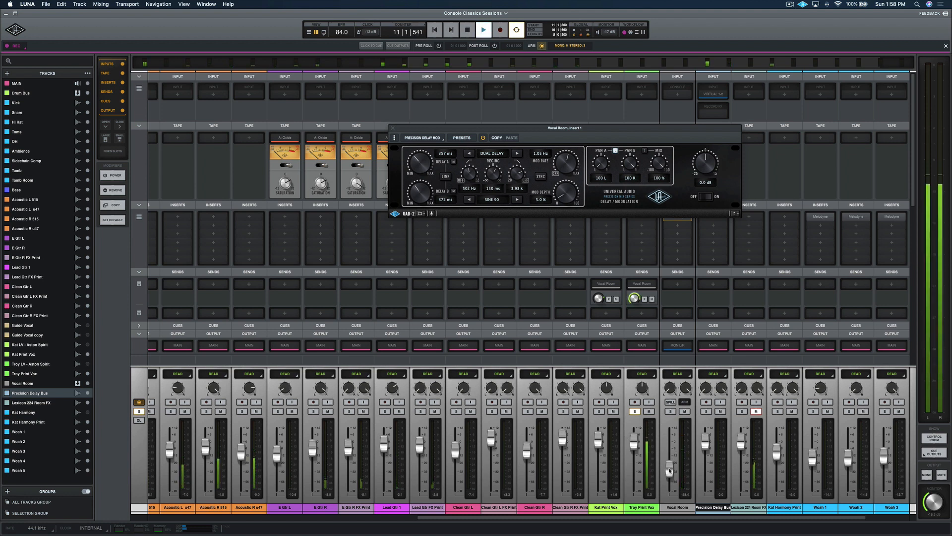
{"action": "key", "text": "space"}
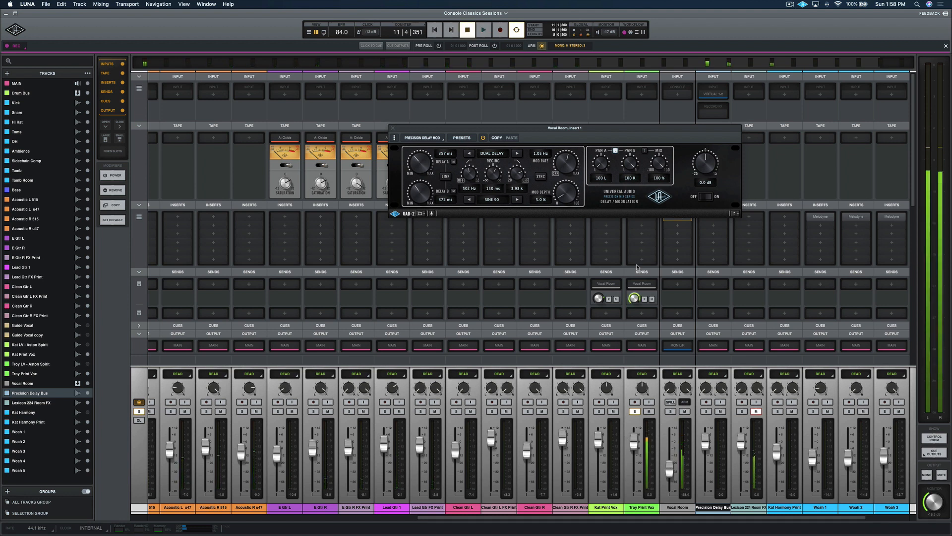
Step: Set the Precision Delay Mod time between the 502 Hz and 3.93 kHz filters to 78 ms and audition it
{"action": "left_click_drag", "start_coordinate": [498, 176], "coordinate": [498, 188]}
{"action": "key", "text": "space"}
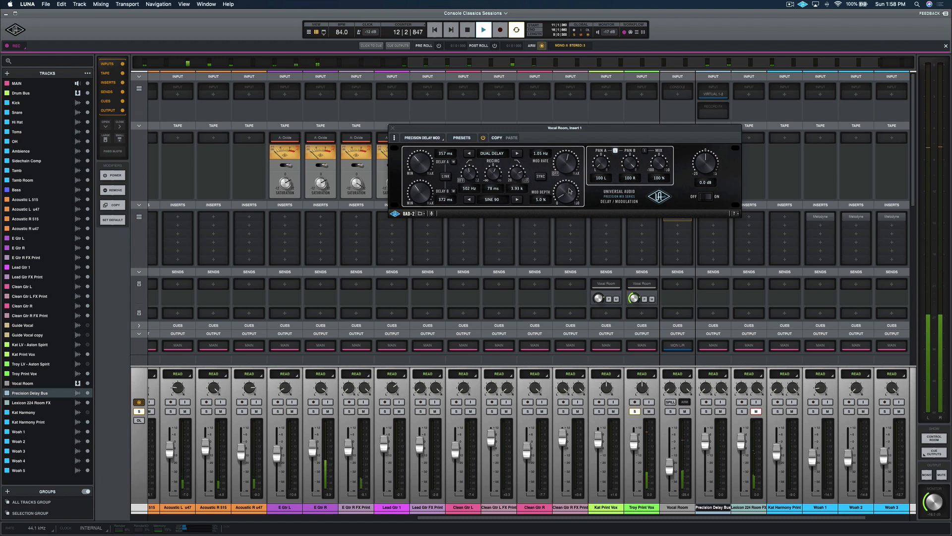
{"action": "key", "text": "space"}
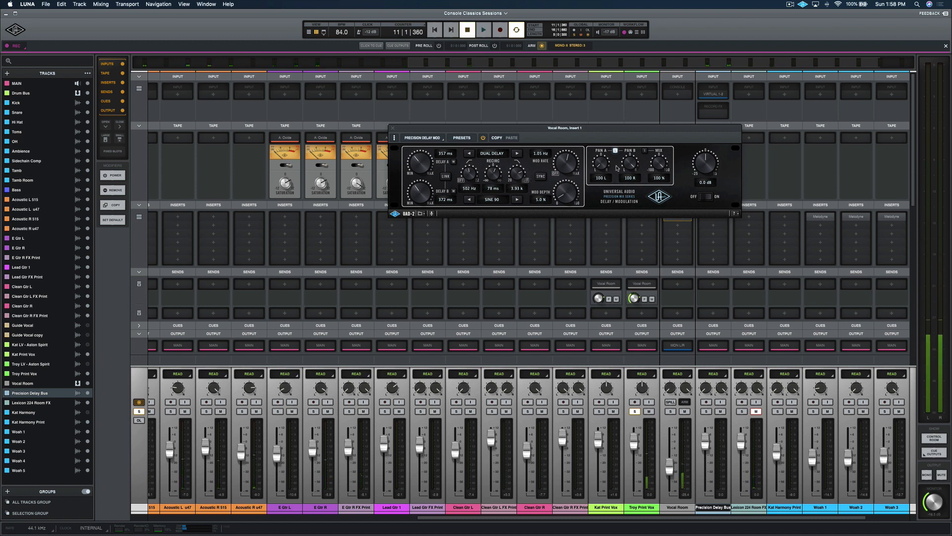
Step: Link the two delay lines and set Delay A to 212 ms while playing back
{"action": "left_click", "coordinate": [446, 178]}
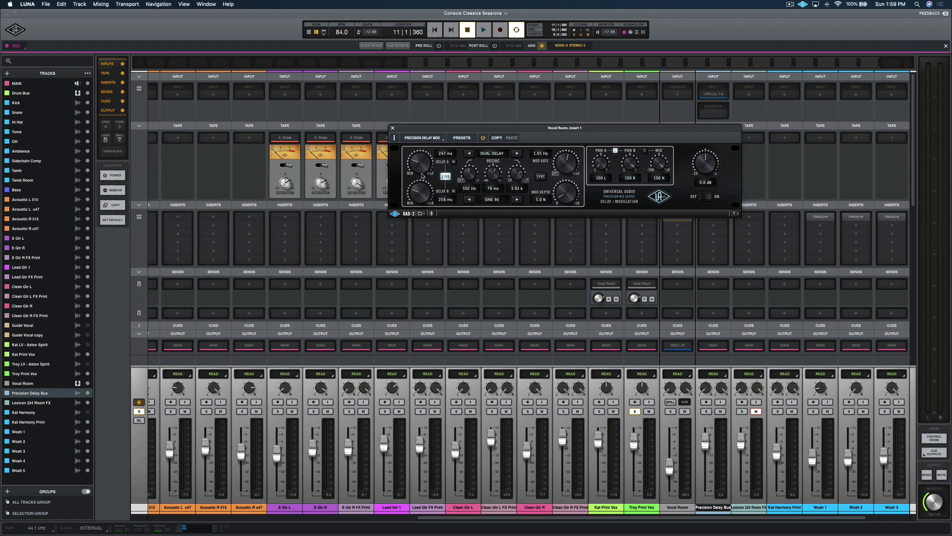
{"action": "key", "text": "space"}
{"action": "left_click_drag", "start_coordinate": [423, 165], "coordinate": [424, 172]}
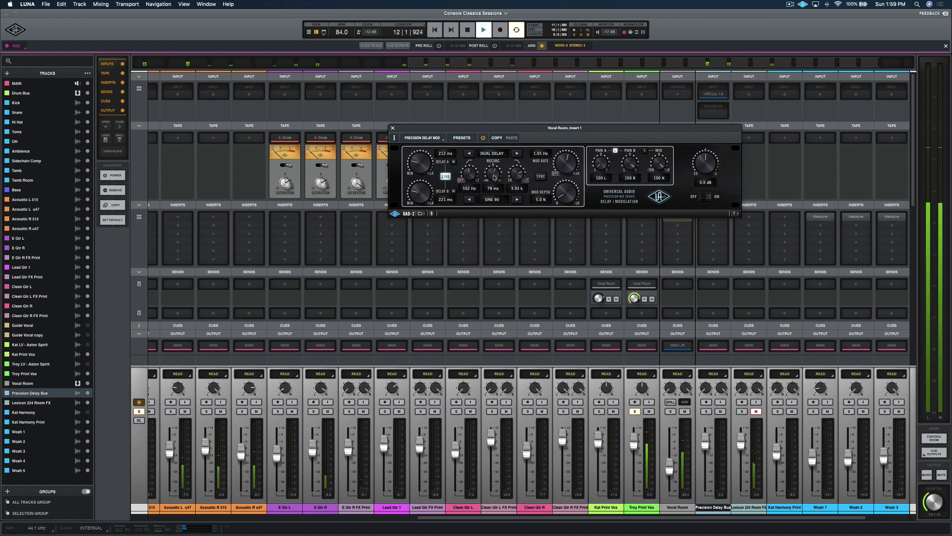
Step: Nudge the Vocal Room fader slightly while auditioning, then stop playback
{"action": "left_click", "coordinate": [635, 411]}
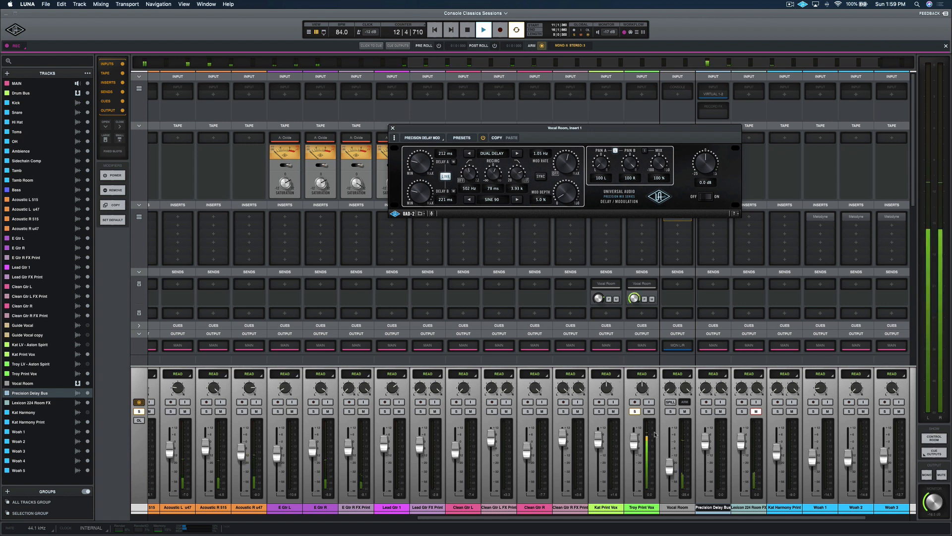
{"action": "left_click_drag", "start_coordinate": [671, 467], "coordinate": [672, 466]}
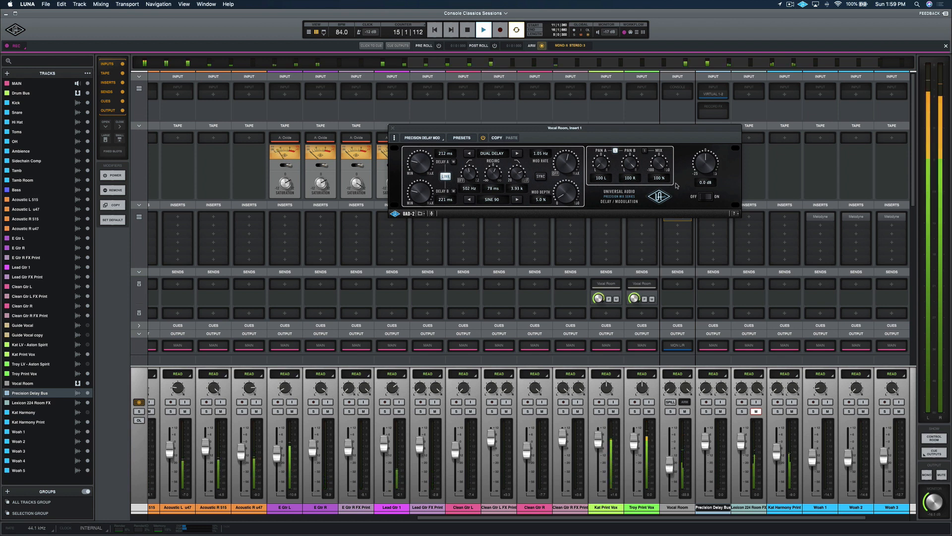
{"action": "key", "text": "space"}
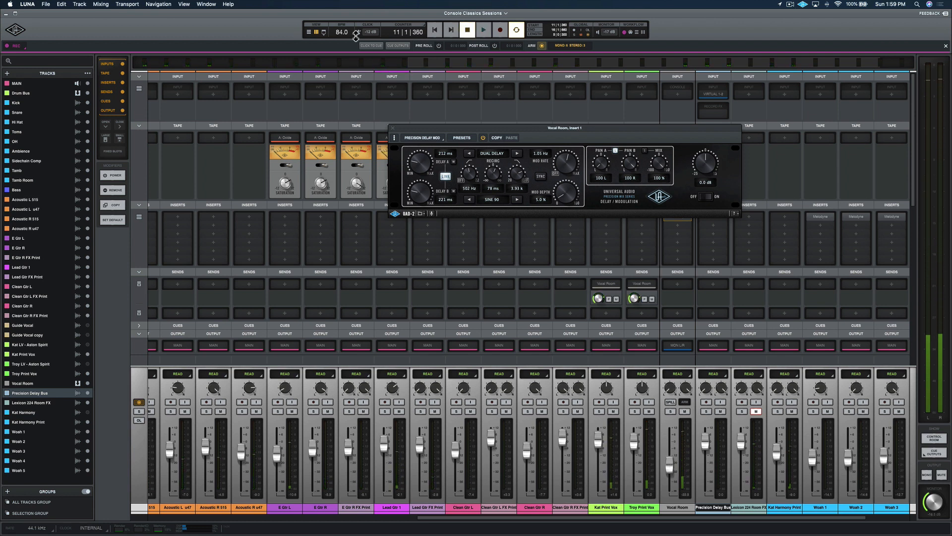
Step: Switch to the timeline, place the playhead just before the verse, return to the mixer and start playback
{"action": "left_click", "coordinate": [309, 32]}
{"action": "key", "text": "space"}
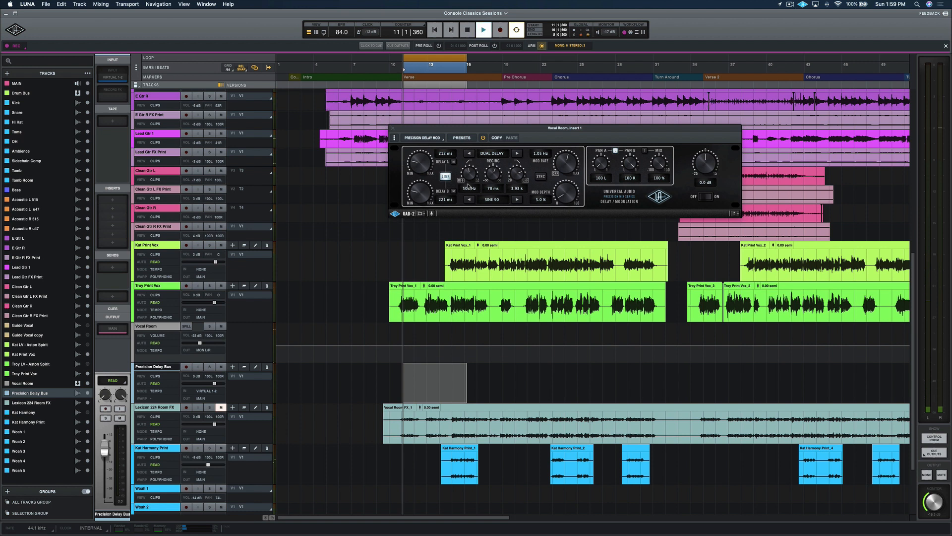
{"action": "scroll", "coordinate": [434, 58], "scroll_direction": "up", "scroll_amount": 4}
{"action": "left_click_drag", "start_coordinate": [424, 64], "coordinate": [419, 64]}
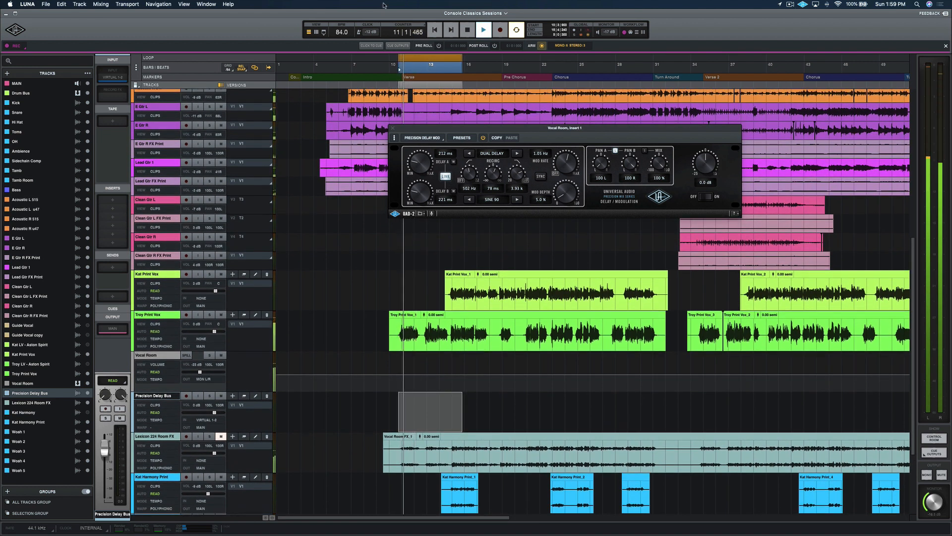
{"action": "left_click", "coordinate": [316, 32]}
{"action": "key", "text": "space"}
Step: Lower the linked Delay A and Delay B times to about 173 ms and audition the result
{"action": "left_click_drag", "start_coordinate": [423, 193], "coordinate": [424, 197]}
{"action": "key", "text": "space"}
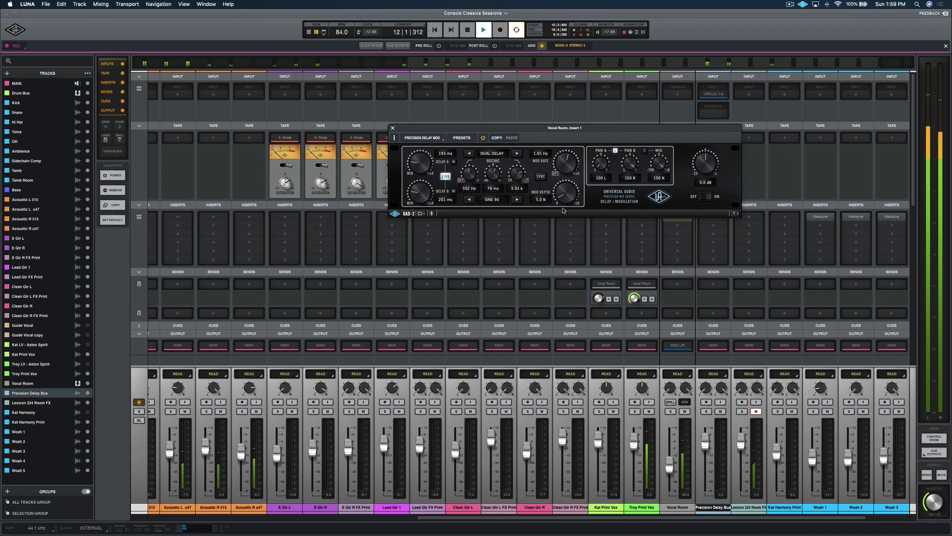
{"action": "key", "text": "space"}
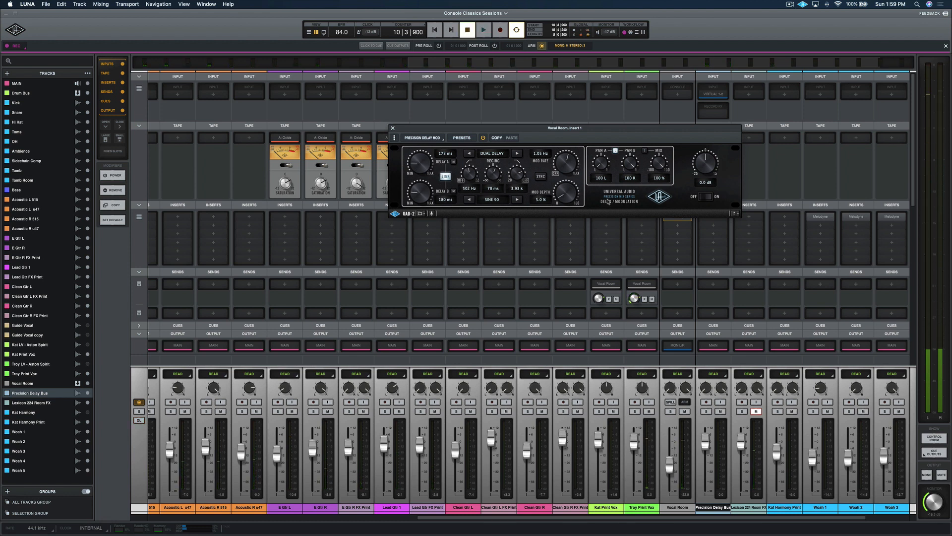
{"action": "key", "text": "space"}
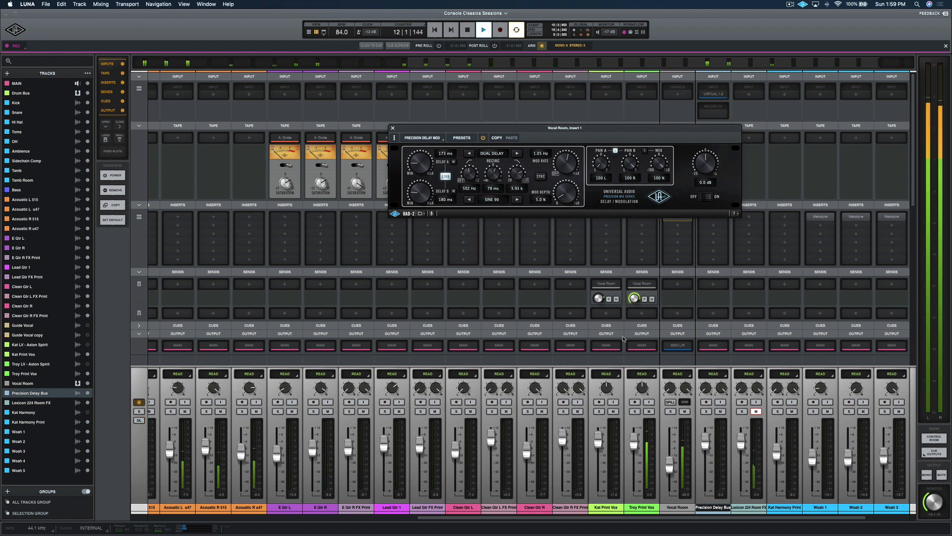
{"action": "key", "text": "space"}
Step: Set the modulation rate to 0.42 Hz and the modulation depth to 9.1 %, then play back
{"action": "left_click_drag", "start_coordinate": [567, 161], "coordinate": [564, 189]}
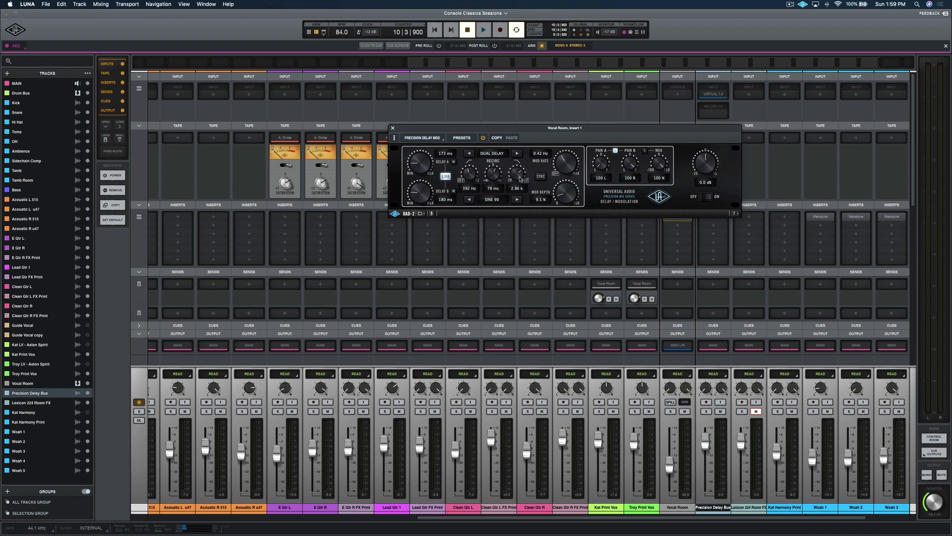
{"action": "key", "text": "space"}
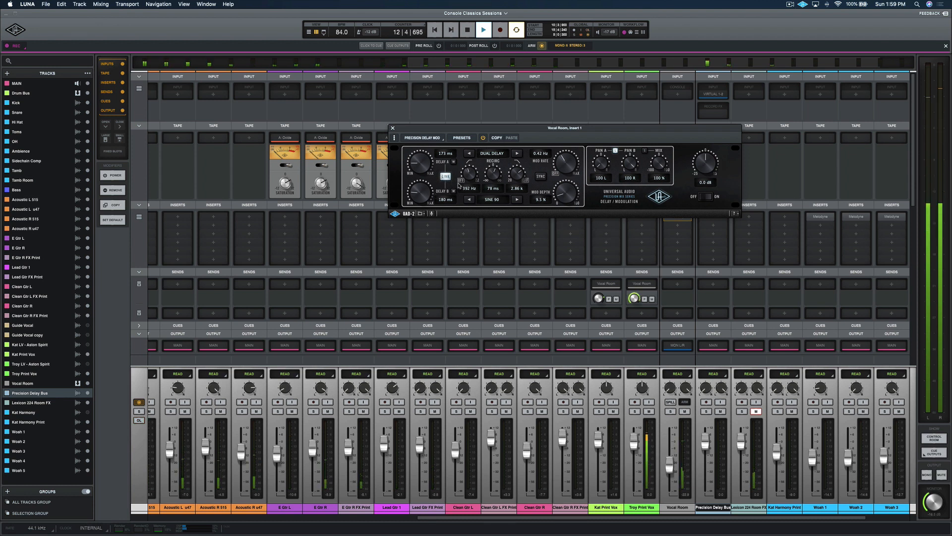
Step: Try tempo Sync for the delay times, turn it back off, and audition the delay again
{"action": "left_click", "coordinate": [540, 177]}
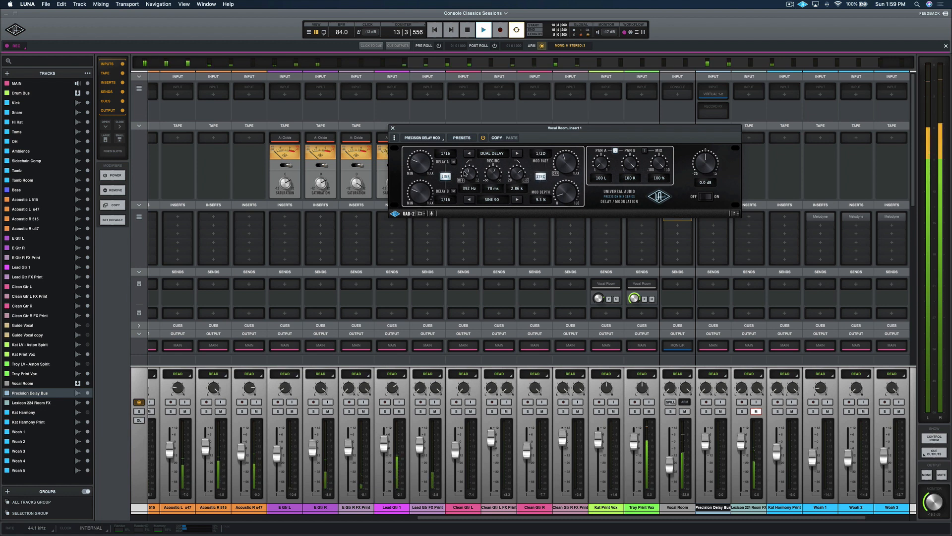
{"action": "left_click", "coordinate": [538, 179]}
{"action": "key", "text": "space"}
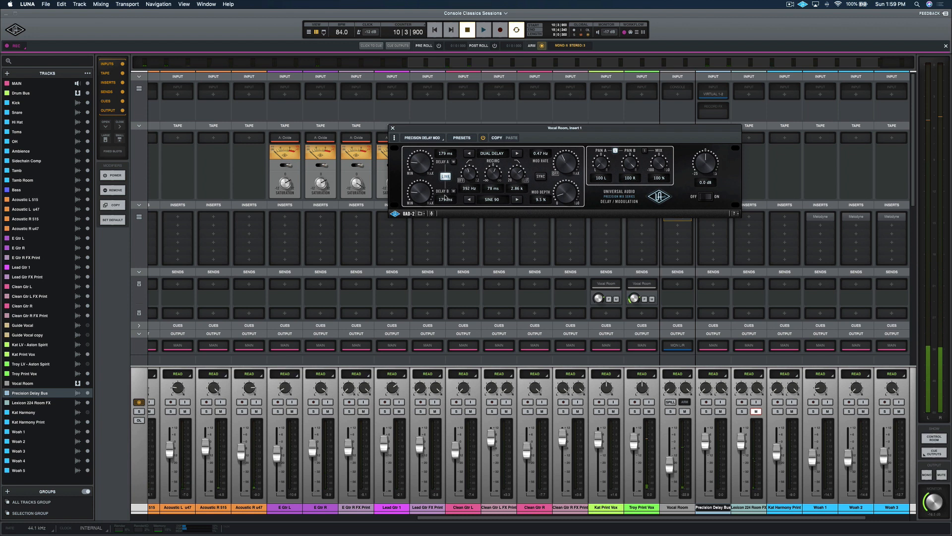
{"action": "left_click", "coordinate": [543, 179]}
{"action": "left_click", "coordinate": [544, 179]}
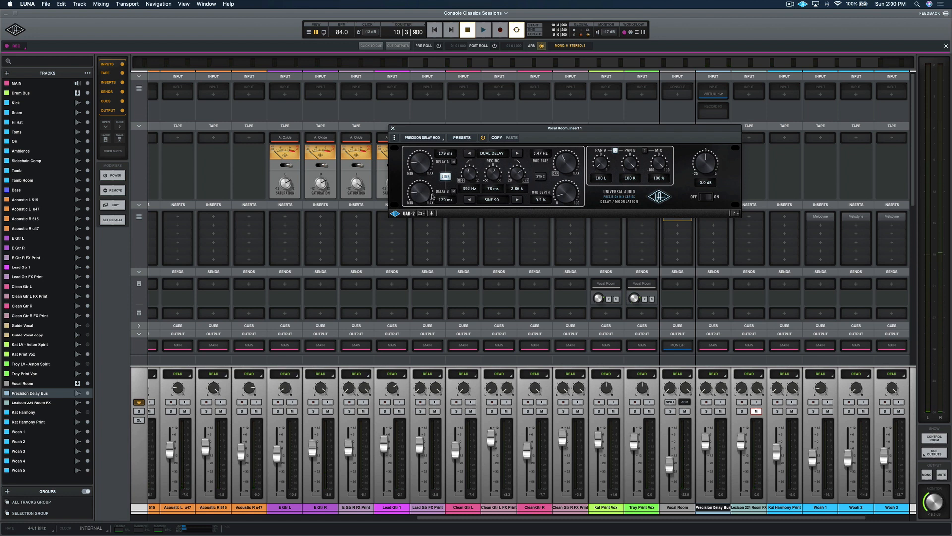
{"action": "key", "text": "space"}
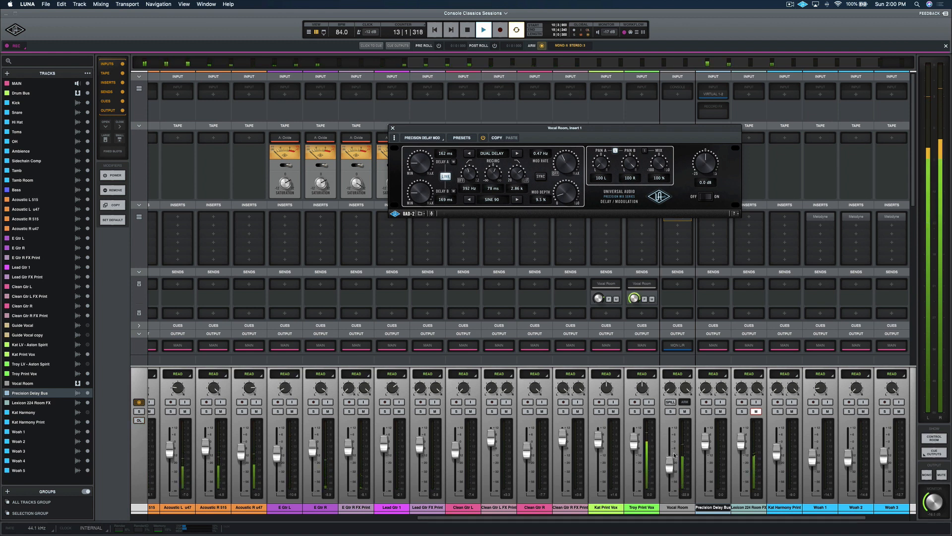
{"action": "key", "text": "space"}
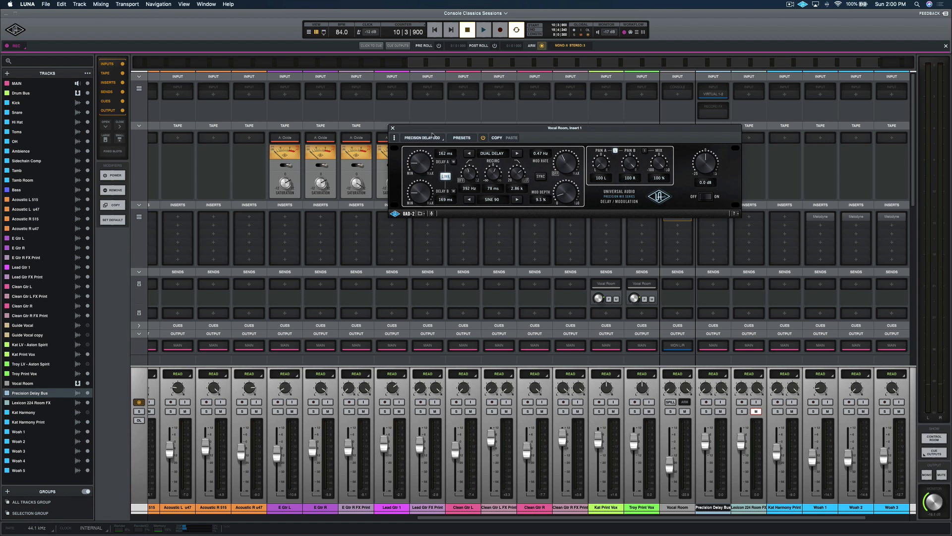
Step: Close the Precision Delay Mod window and resume playback
{"action": "left_click", "coordinate": [392, 129]}
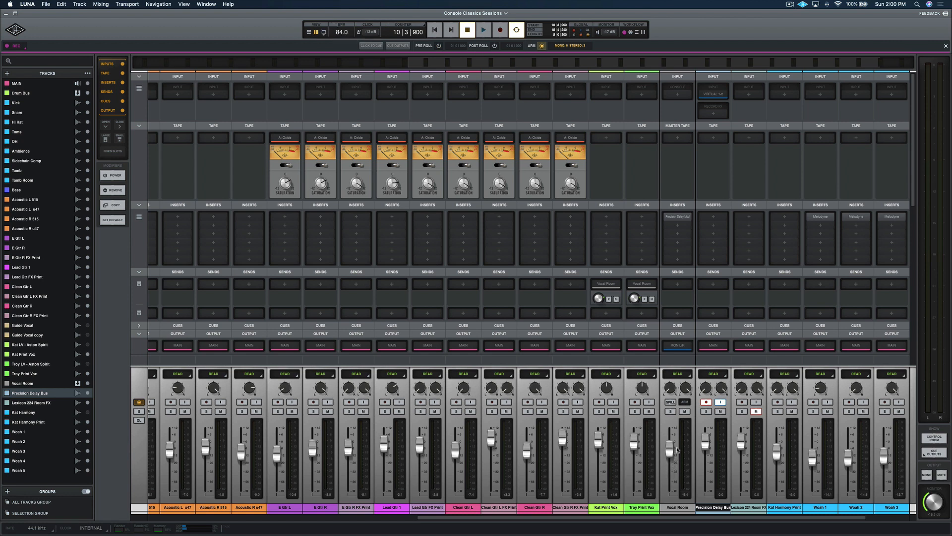
{"action": "key", "text": "space"}
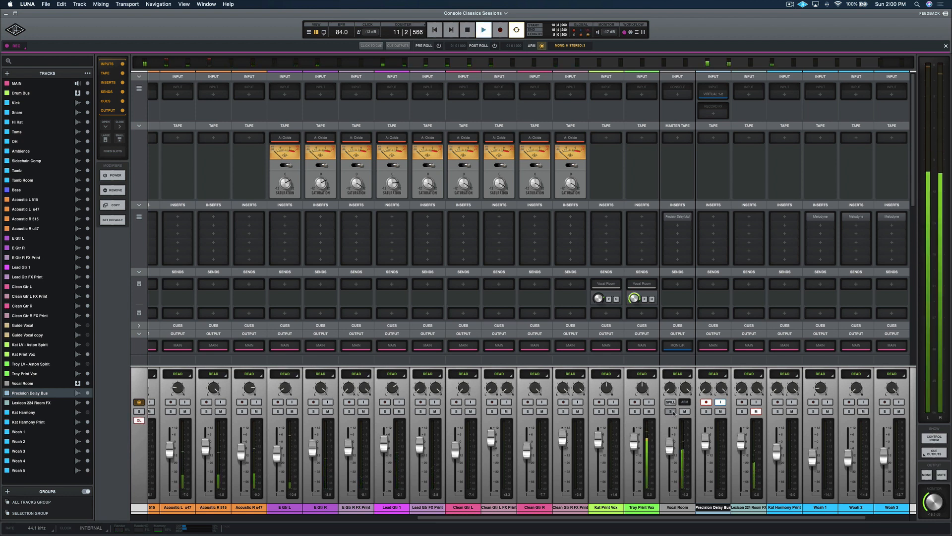
Step: Switch to the timeline view and play from bar 10
{"action": "left_click", "coordinate": [309, 33]}
{"action": "key", "text": "space"}
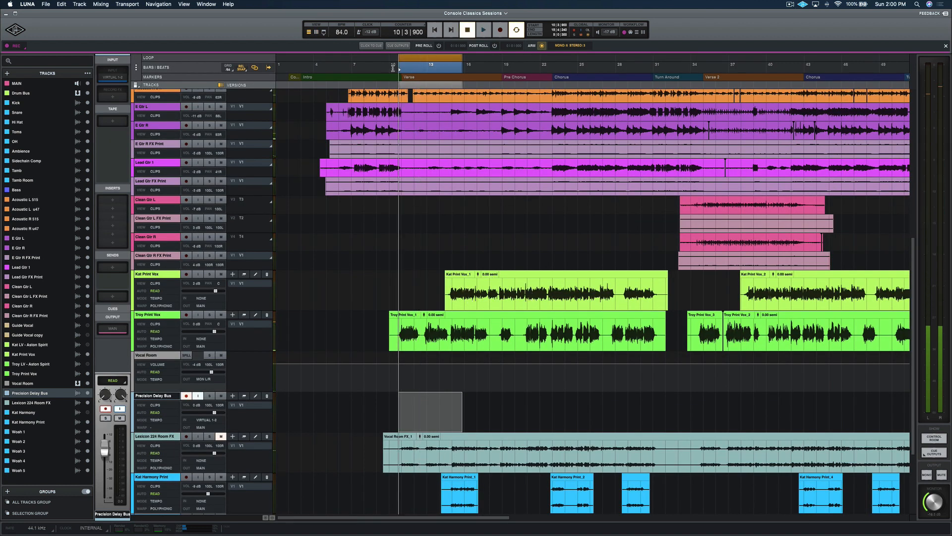
{"action": "left_click", "coordinate": [392, 69]}
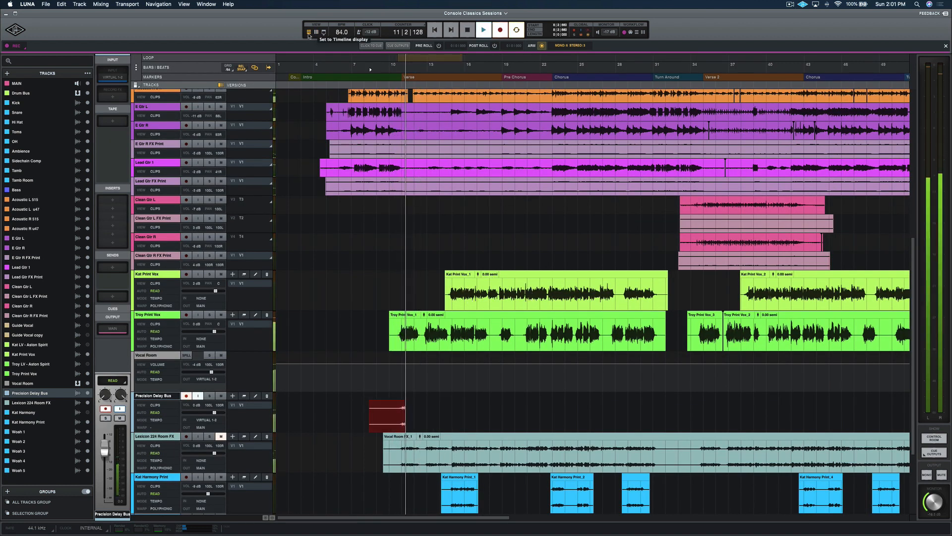